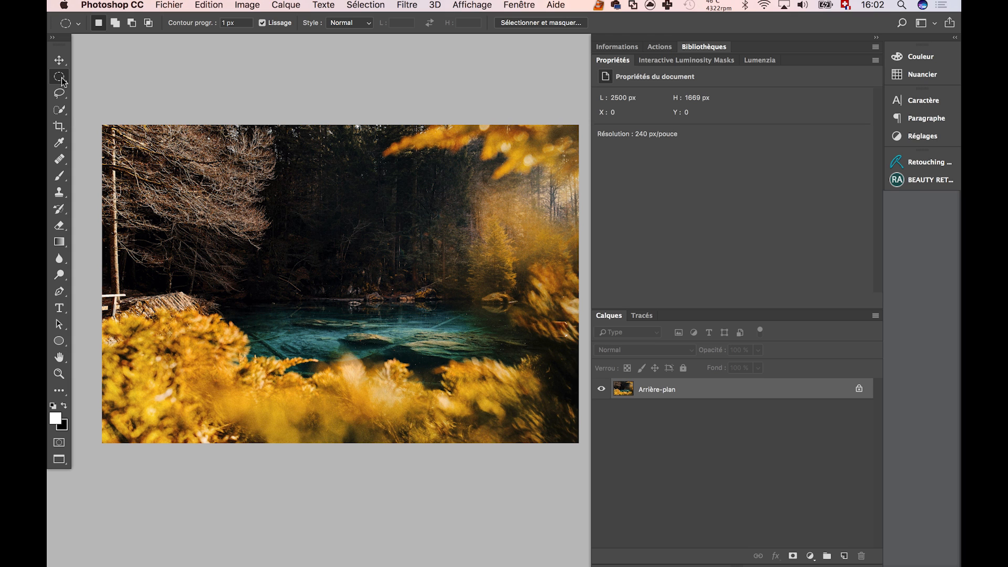
# Draw an elliptical selection spanning the whole photo, about 2500 by 1669 px, from corner to corner
pyautogui.click(61, 81)
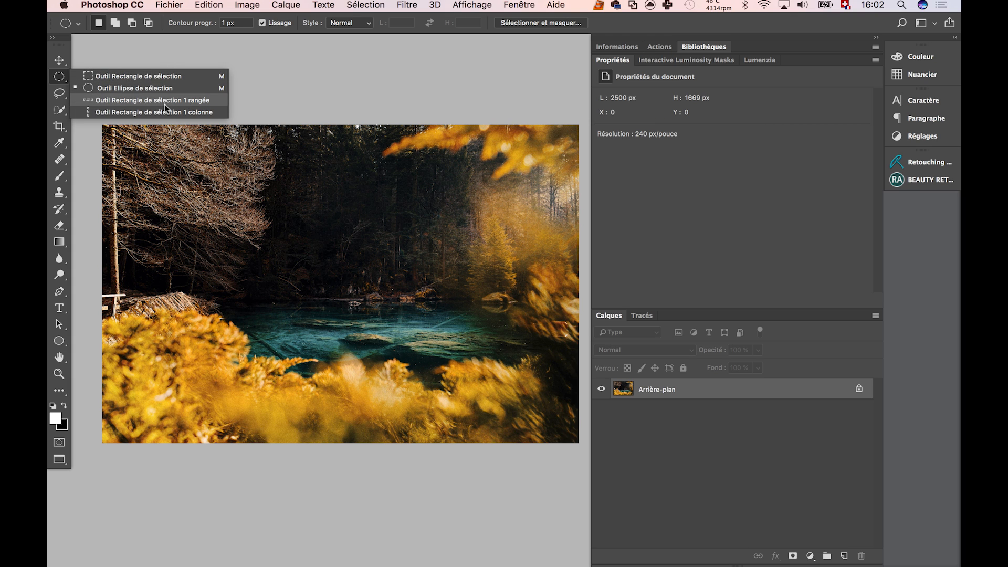
pyautogui.click(98, 90)
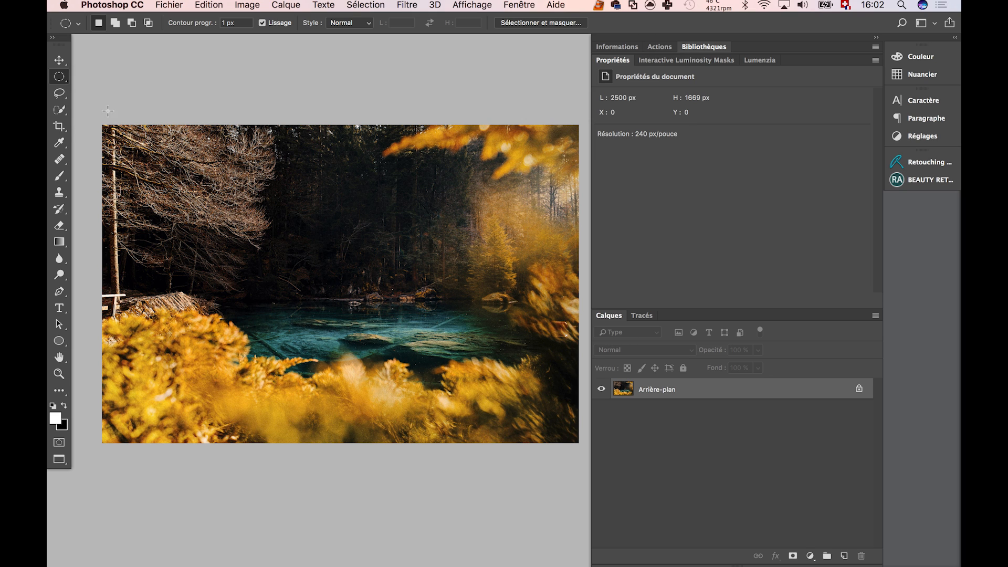
pyautogui.moveTo(101, 124); pyautogui.dragTo(578, 444)
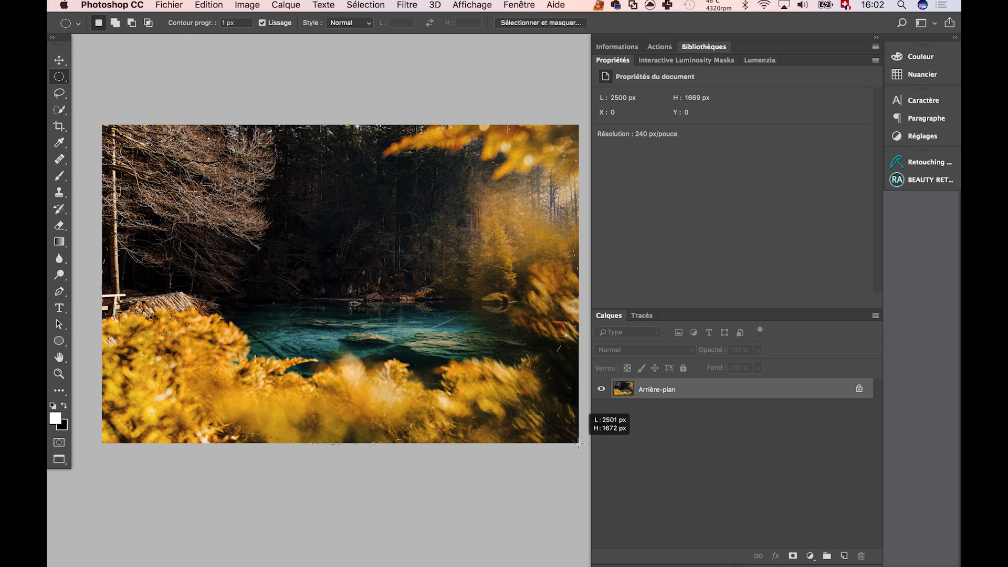
pyautogui.moveTo(578, 444); pyautogui.dragTo(577, 443)
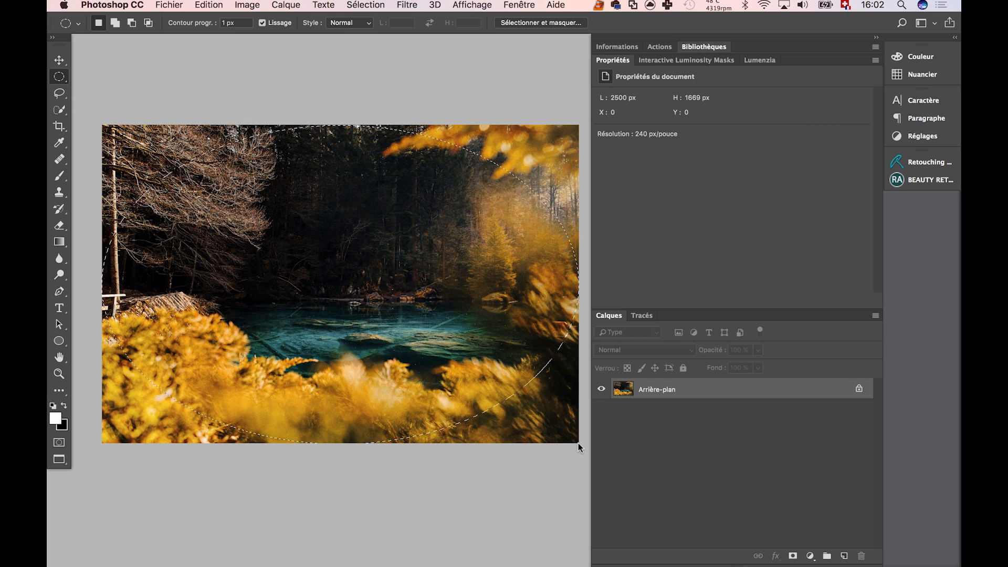
# Add a Curves adjustment layer named VIGNETTAGE from the elliptical selection
pyautogui.click(285, 5)
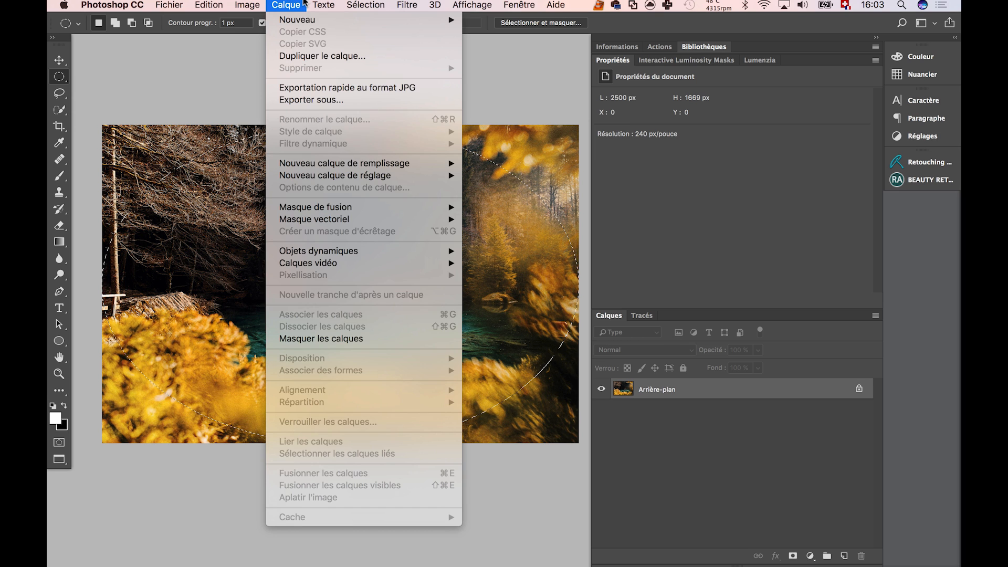
pyautogui.moveTo(338, 179)
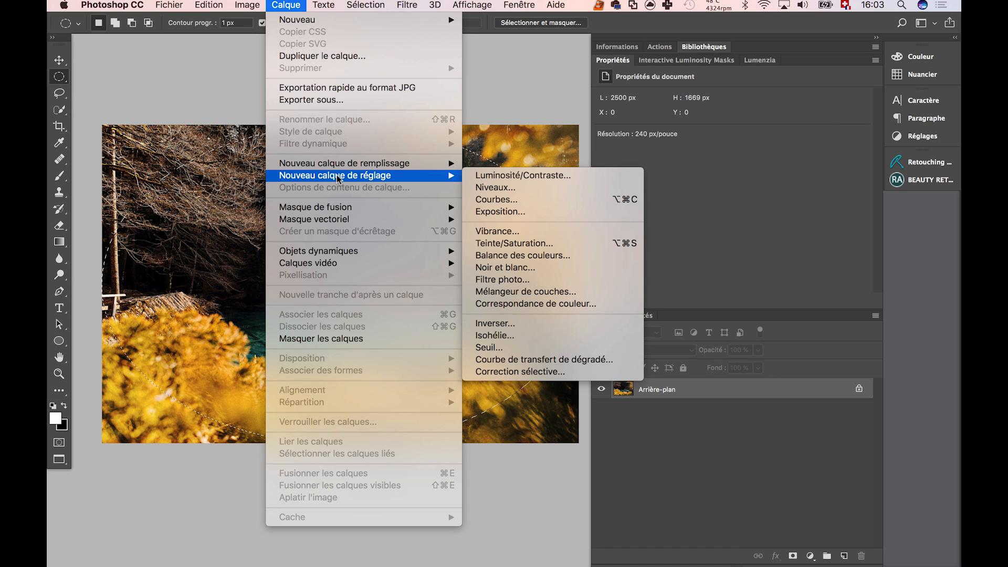
pyautogui.click(521, 200)
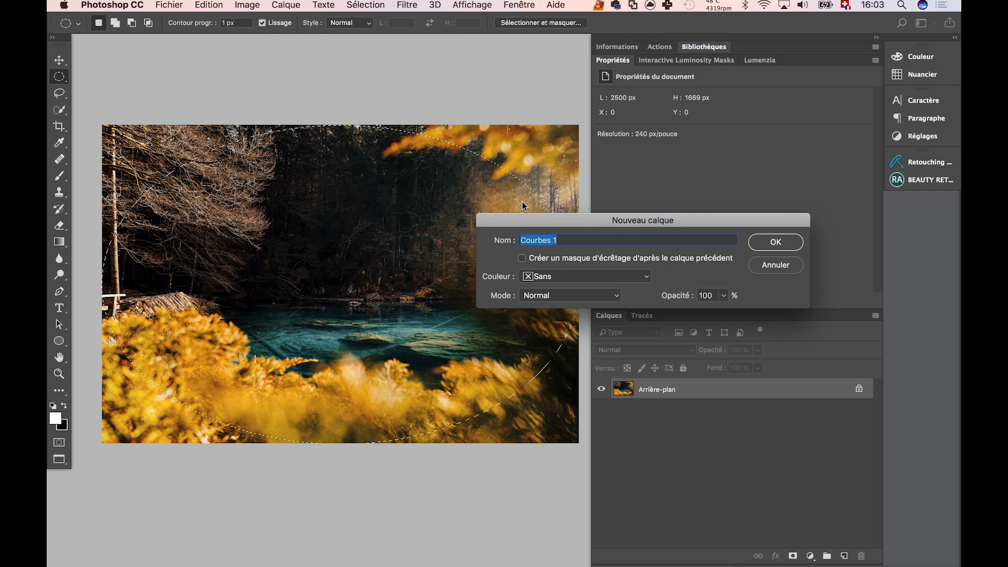
pyautogui.write('VIGN')
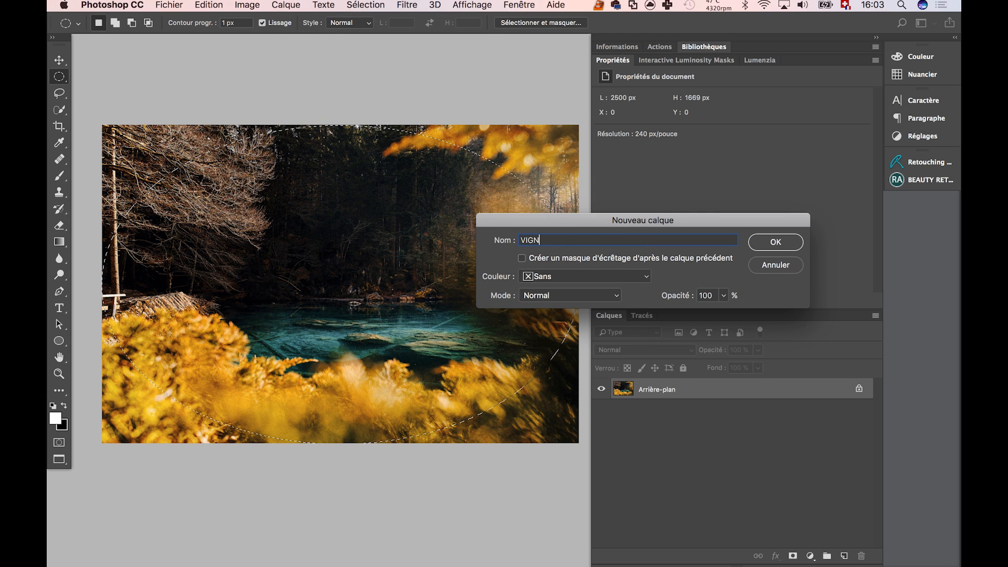
pyautogui.write('ETTAGE')
pyautogui.press('Return')
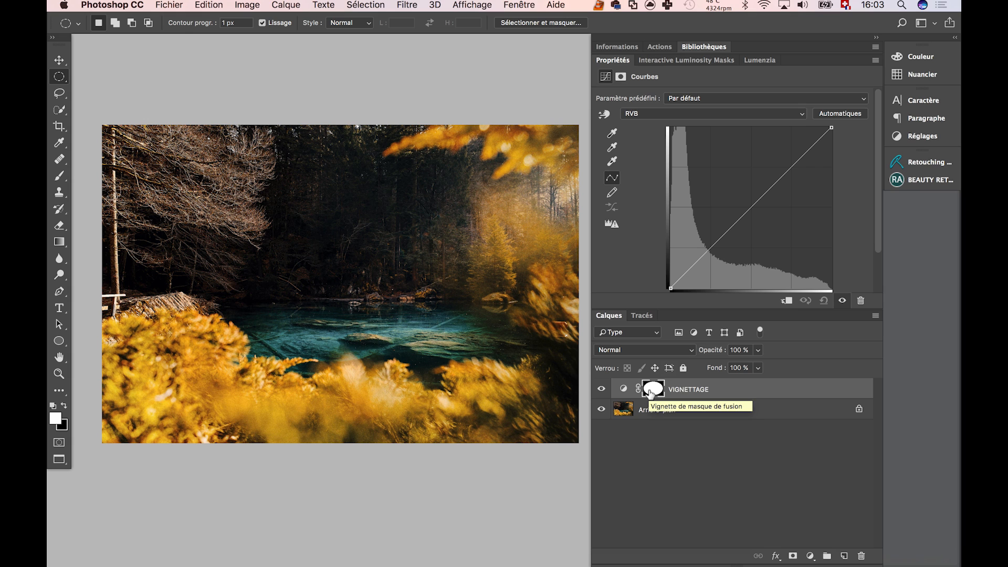
# Try brightening the ellipse with a midtone curve point, and finally lower that point below the diagonal to darken it
pyautogui.click(751, 208)
pyautogui.moveTo(751, 207); pyautogui.dragTo(724, 184)
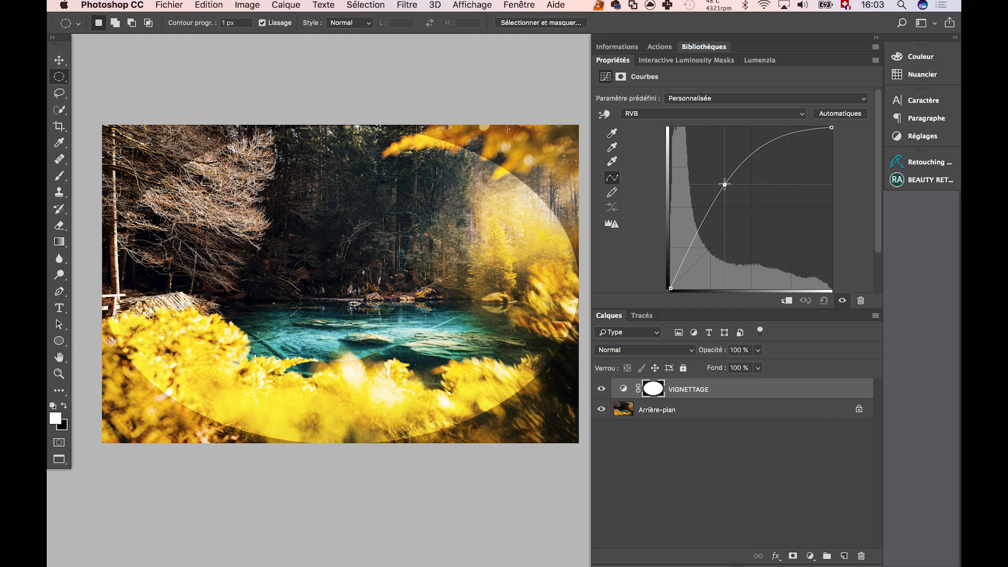
pyautogui.moveTo(724, 184); pyautogui.dragTo(725, 184)
pyautogui.moveTo(725, 184); pyautogui.dragTo(763, 229)
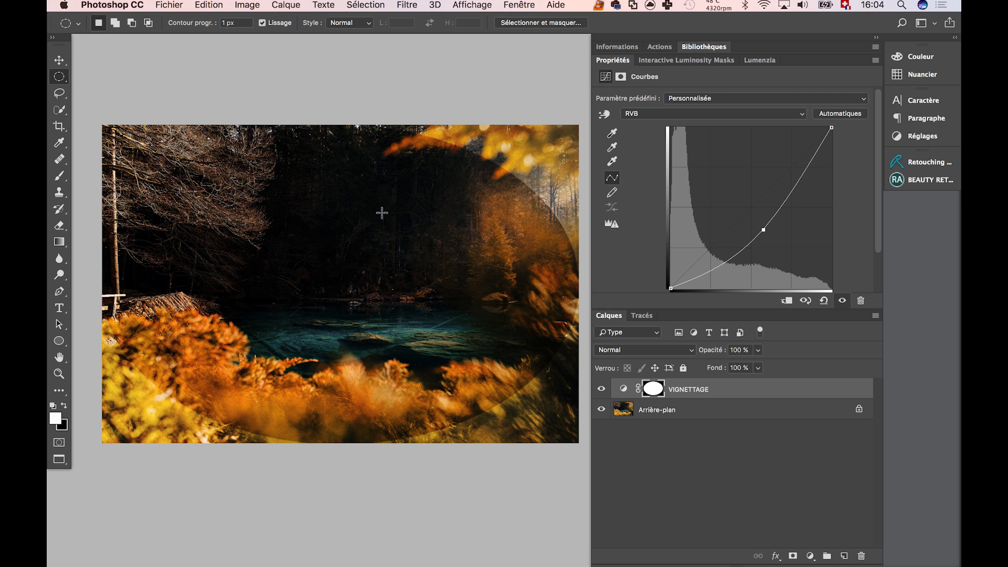
# Invert the VIGNETTAGE layer's mask and feather it to about 127.4 px, comparing the photo with and without the effect
pyautogui.click(657, 392)
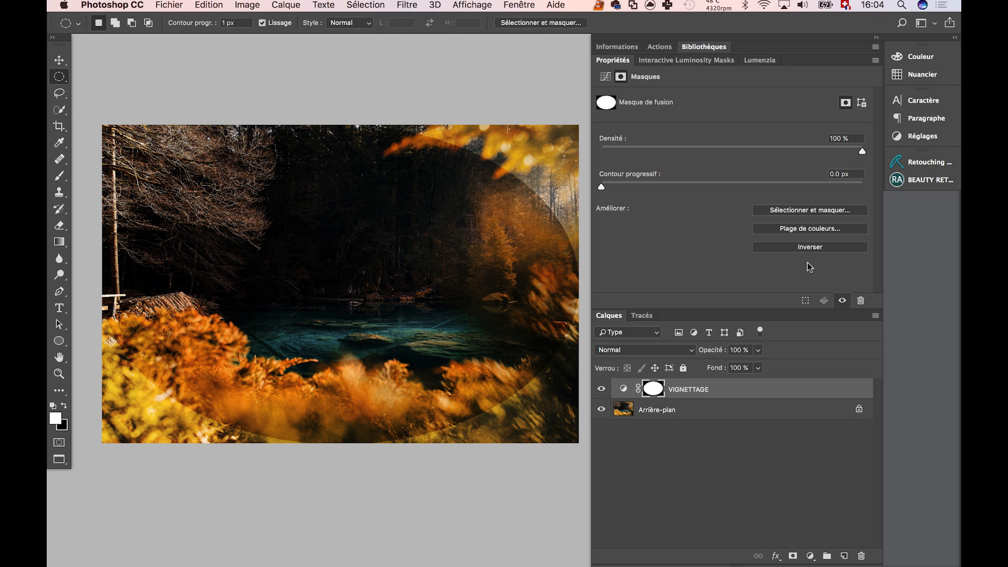
pyautogui.click(810, 247)
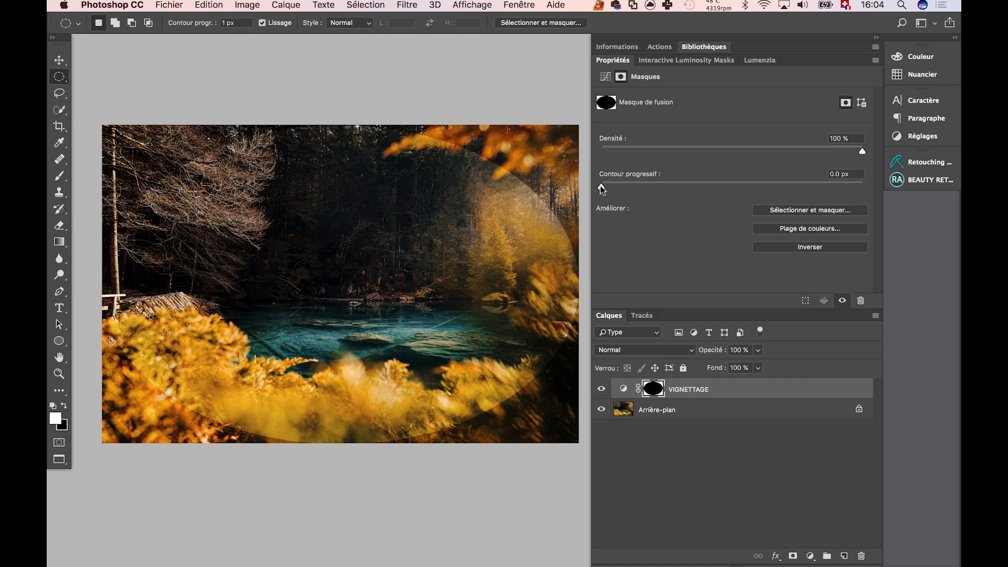
pyautogui.moveTo(600, 187); pyautogui.dragTo(781, 174)
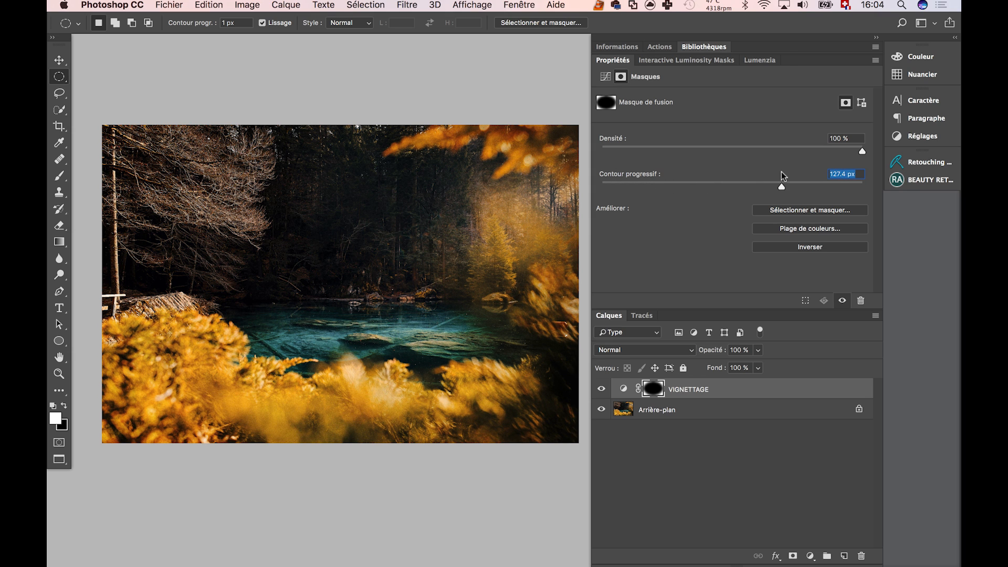
pyautogui.click(602, 390)
pyautogui.click(602, 391)
pyautogui.click(602, 391)
pyautogui.click(602, 390)
# Rename the VIGNETTAGE layer as VIGNETTAGE BASIQUE and hide it
pyautogui.doubleClick(696, 391)
pyautogui.press('Right')
pyautogui.write('BAS')
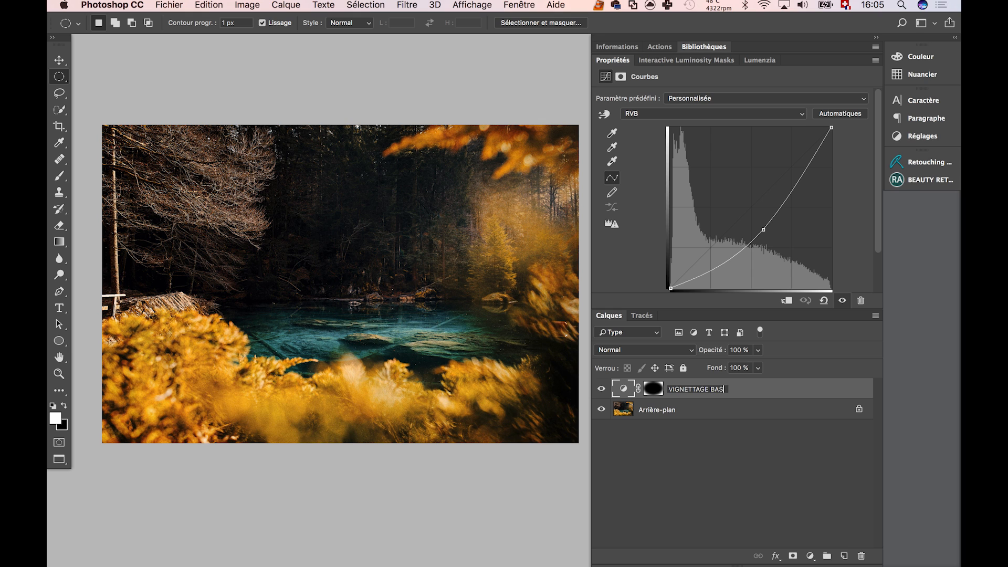
pyautogui.write('IQUE')
pyautogui.press('Return')
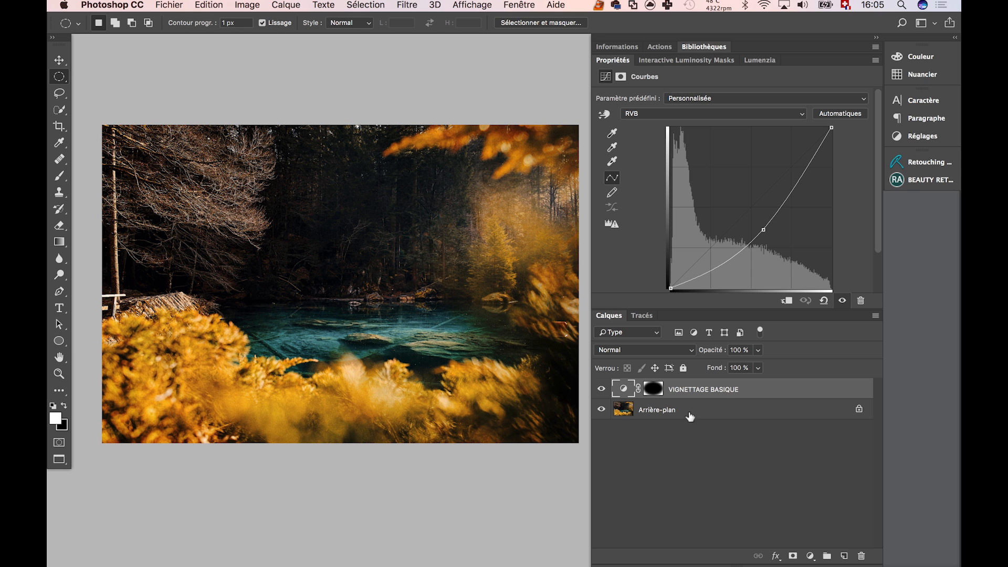
pyautogui.click(601, 389)
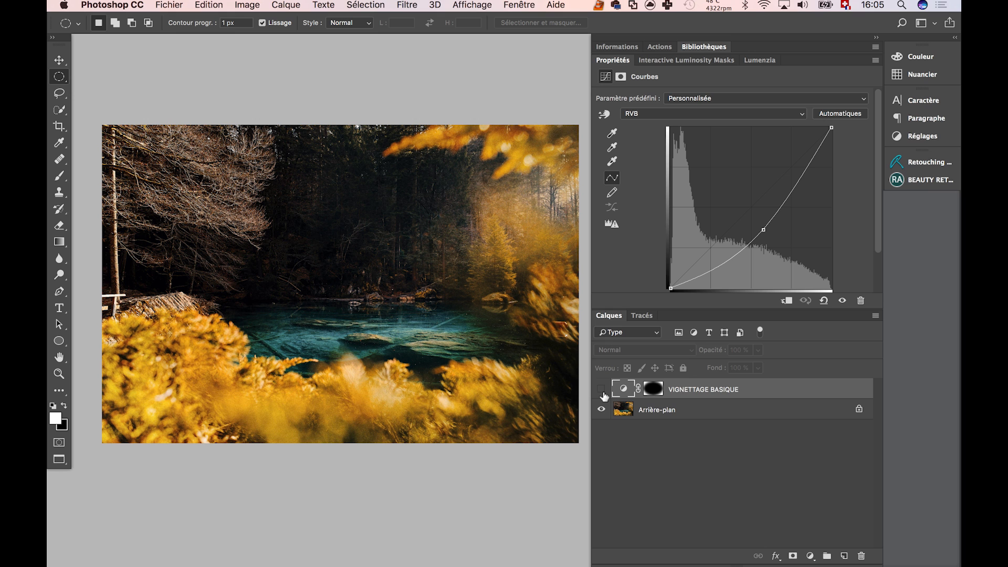
# Add a second Curves adjustment layer named VIGNETTAGE MANUEL
pyautogui.click(292, 5)
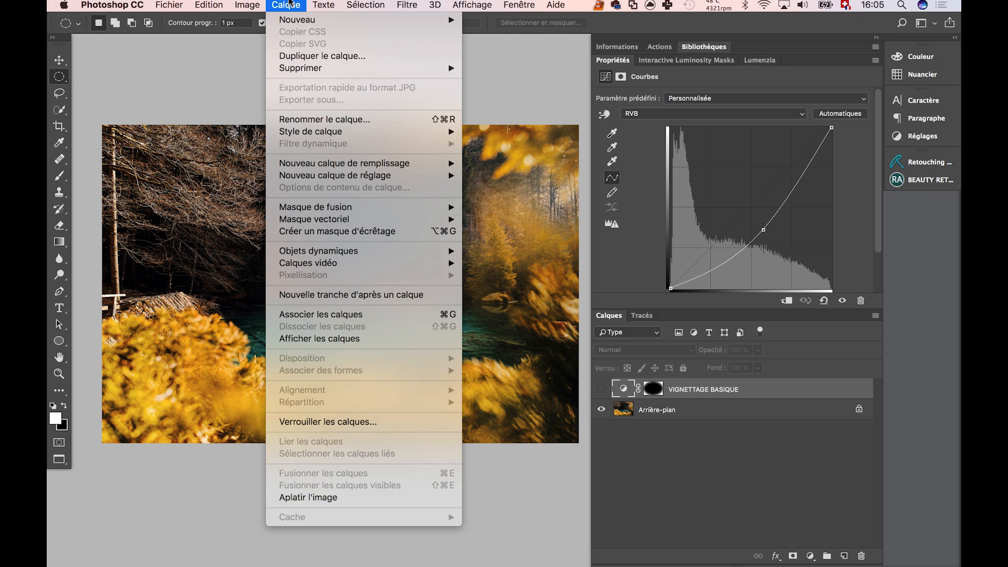
pyautogui.moveTo(334, 177)
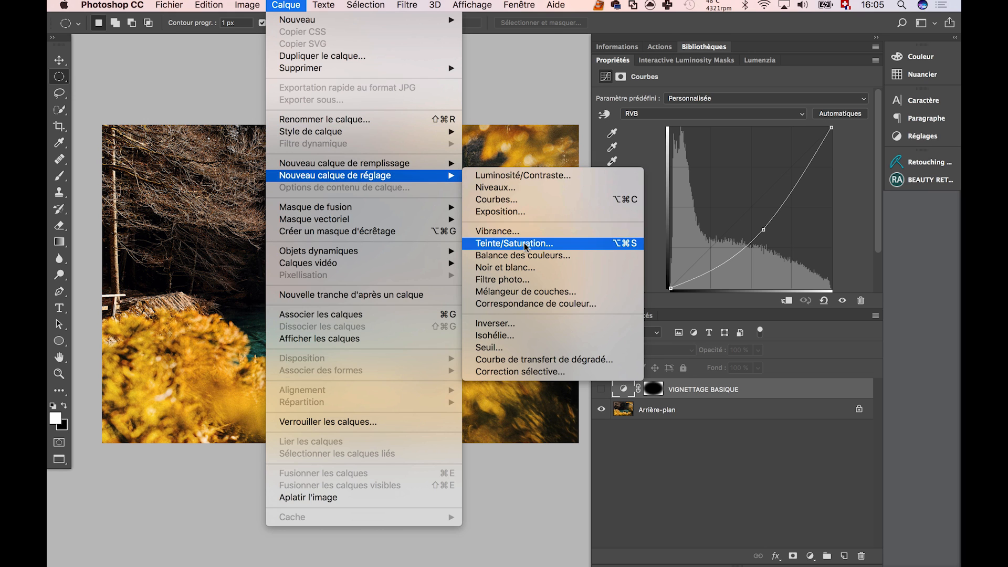
pyautogui.click(522, 200)
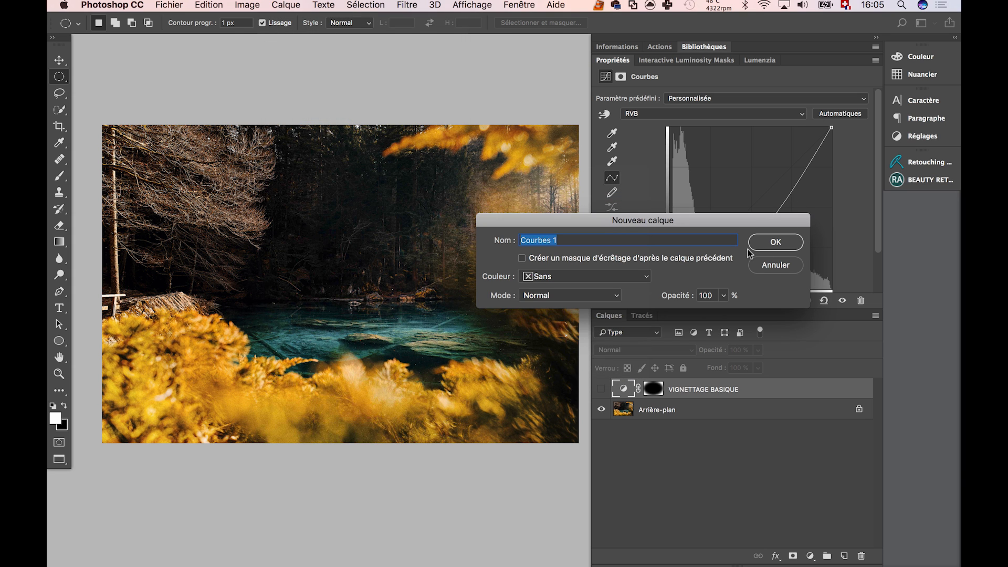
pyautogui.write('VIGNETTAGE MANUEL')
pyautogui.press('Return')
# Lower the midtones of the VIGNETTAGE MANUEL curve to darken the photo, and invert the layer's mask to black
pyautogui.click(749, 208)
pyautogui.moveTo(749, 207); pyautogui.dragTo(762, 229)
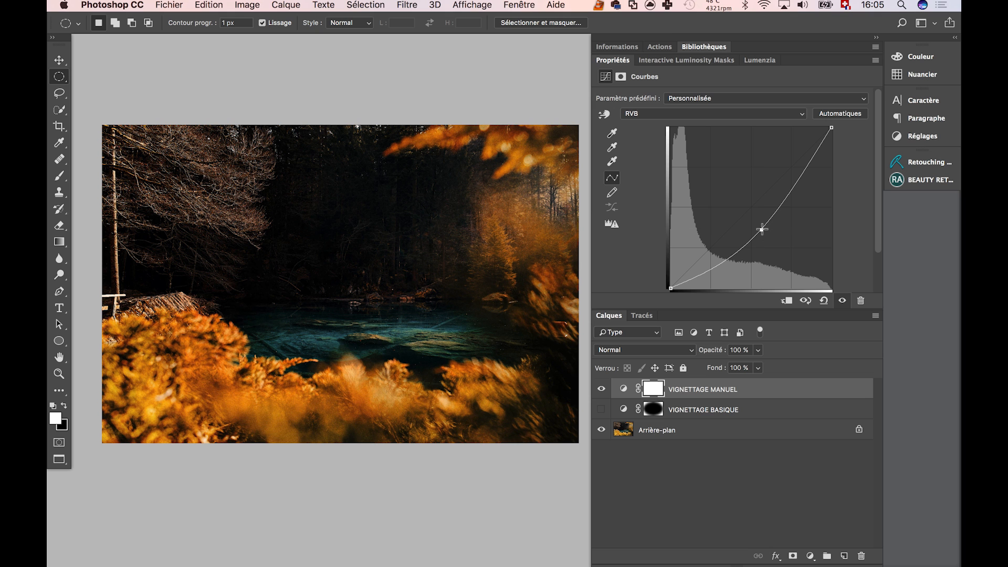
pyautogui.click(652, 388)
pyautogui.click(797, 247)
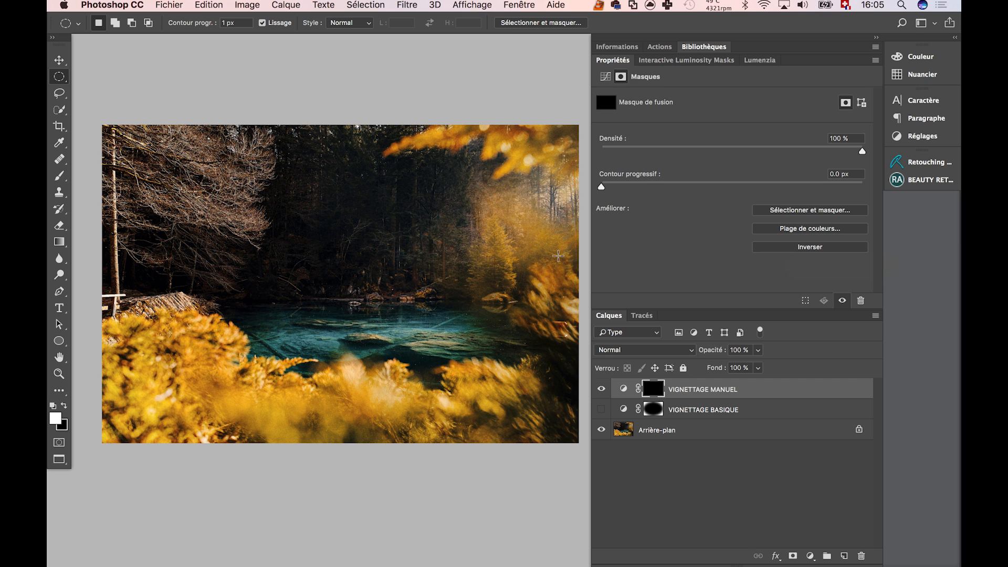
# Set up the Brush tool with a flow of 22% and white as the foreground color
pyautogui.click(60, 175)
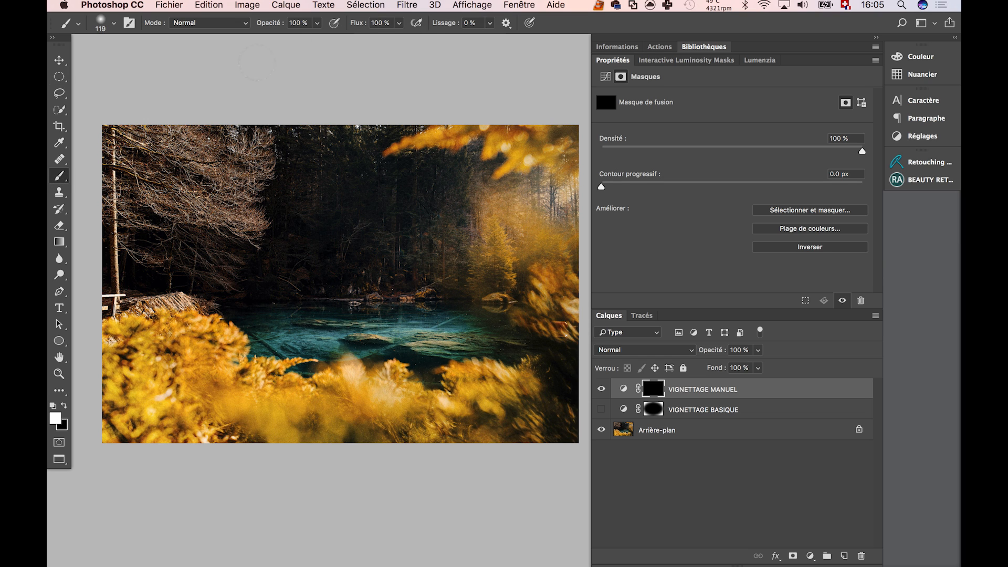
pyautogui.click(399, 22)
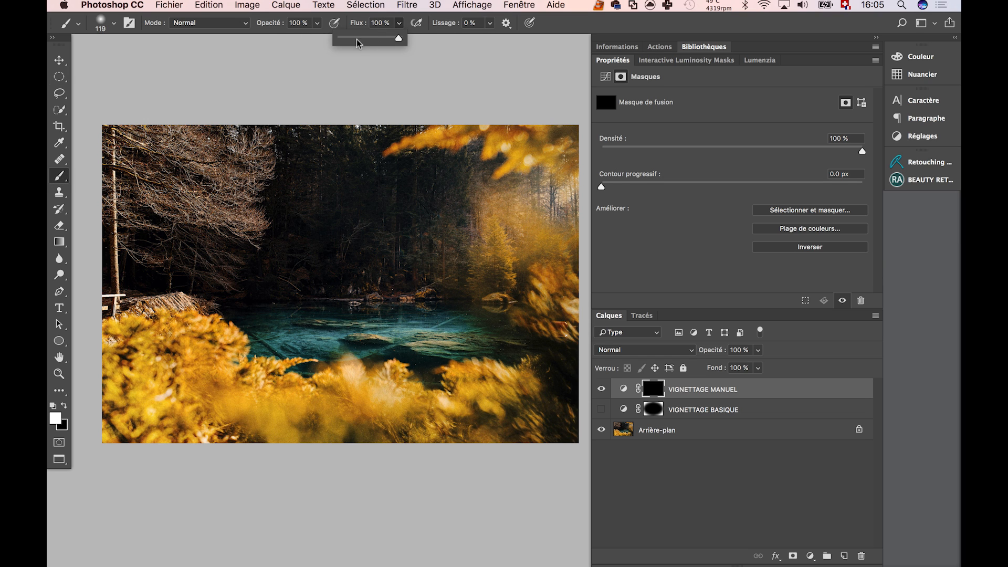
pyautogui.moveTo(352, 41); pyautogui.dragTo(353, 38)
pyautogui.click(274, 109)
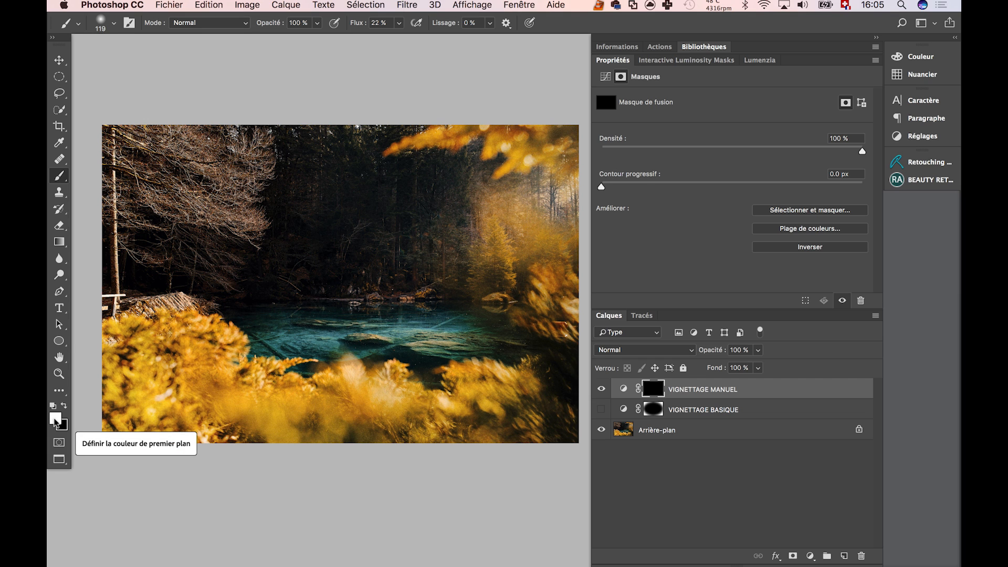
pyautogui.press('x')
pyautogui.press('x')
pyautogui.press('x')
pyautogui.press('x')
pyautogui.press('x')
pyautogui.press('x')
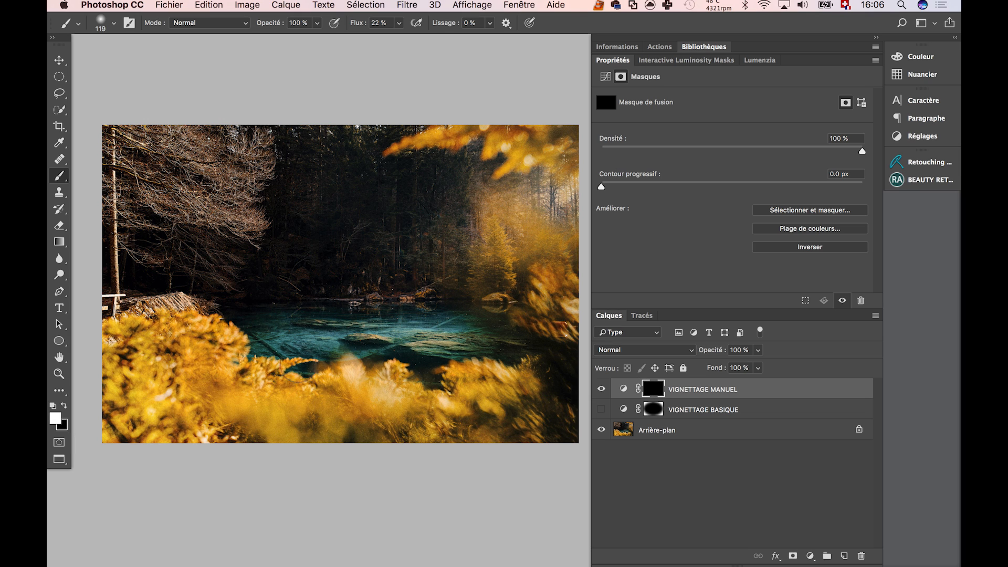
# Paint the photo's edges white on the VIGNETTAGE MANUEL mask with a brush enlarged to 400 px, and feather the mask to about 43.1 px
pyautogui.moveTo(175, 358); pyautogui.dragTo(198, 357)
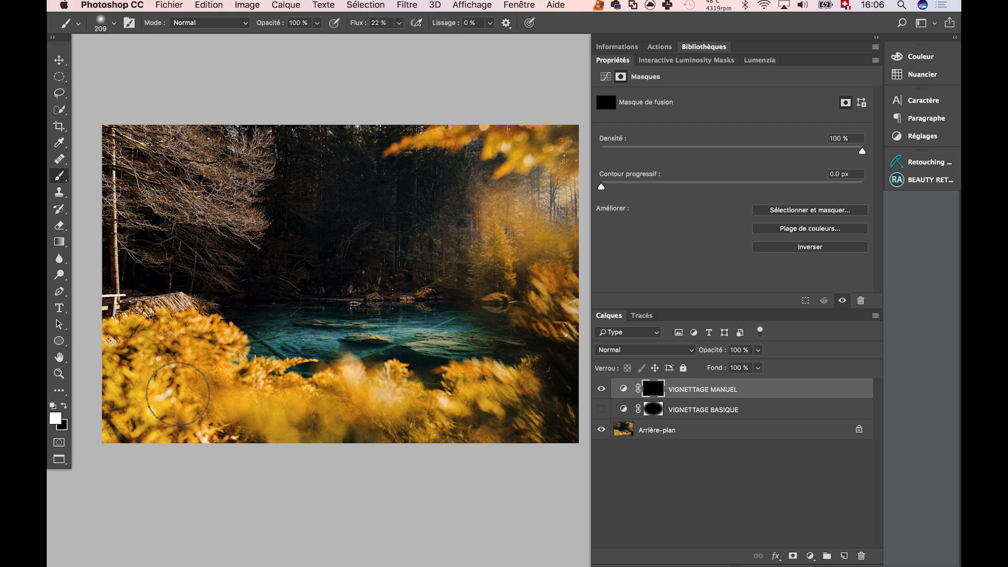
pyautogui.moveTo(169, 416); pyautogui.dragTo(206, 402)
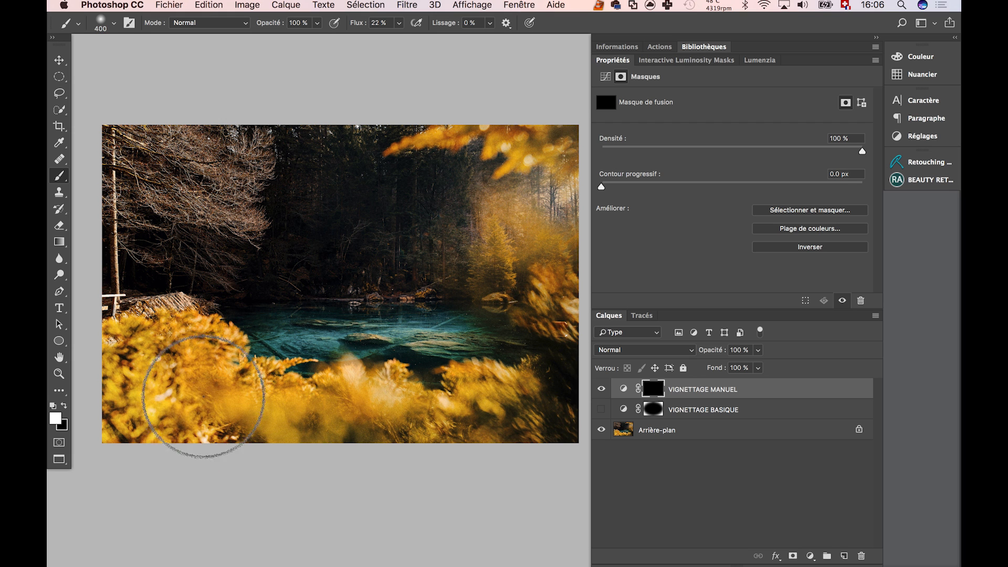
pyautogui.moveTo(362, 392)
pyautogui.mouseDown()
pyautogui.moveTo(521, 310)
pyautogui.moveTo(521, 248)
pyautogui.moveTo(499, 140)
pyautogui.moveTo(217, 144)
pyautogui.mouseUp()
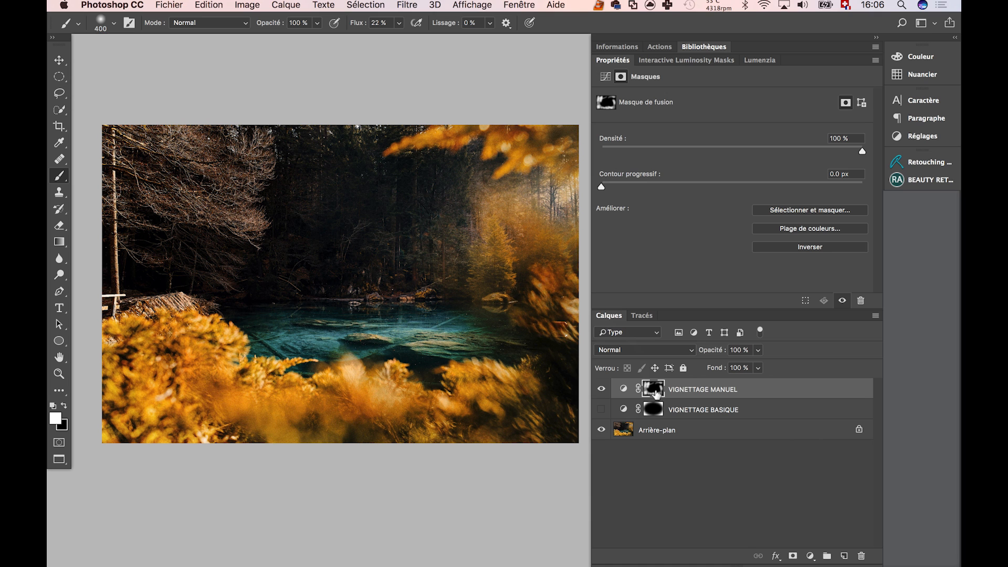
pyautogui.click(602, 389)
pyautogui.click(602, 389)
pyautogui.click(601, 390)
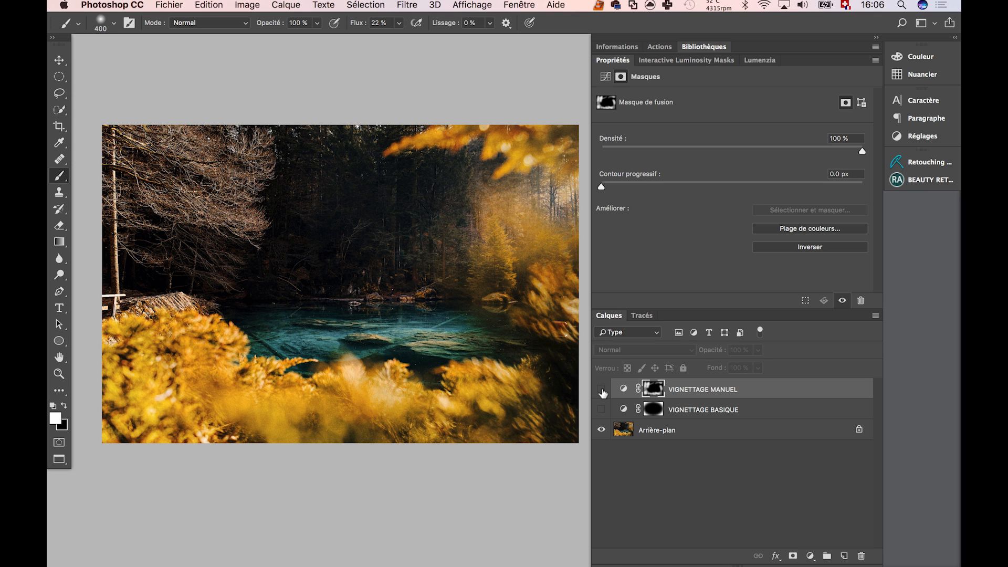
pyautogui.click(602, 389)
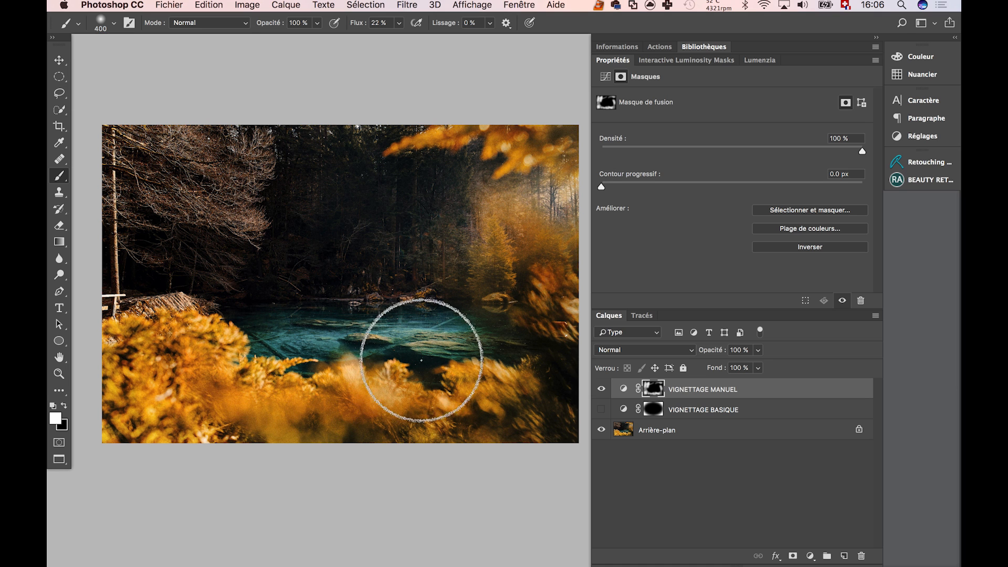
pyautogui.moveTo(608, 184); pyautogui.dragTo(738, 198)
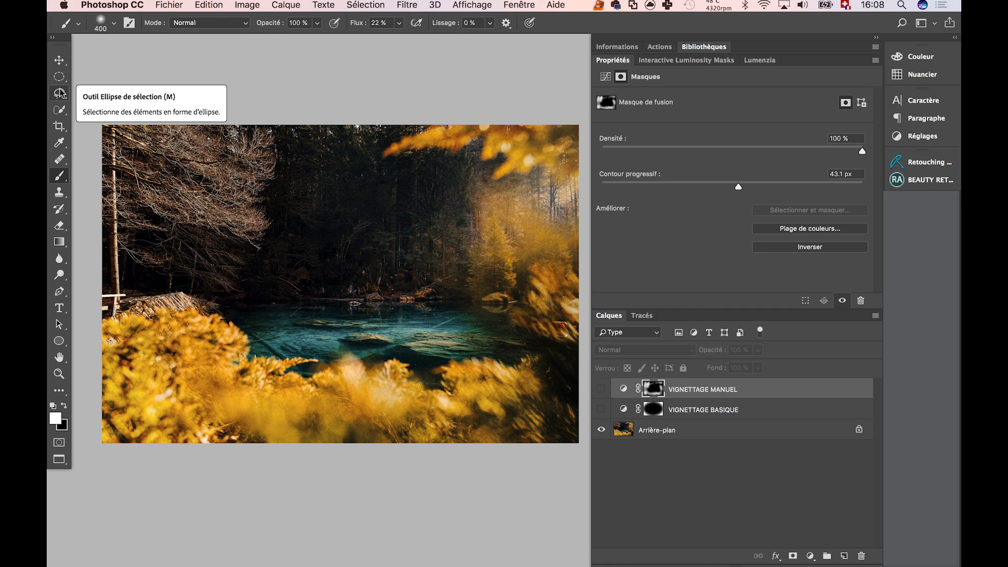
# Draw an irregular, scribbled Lasso selection around the central area of the photo and refine its interior
pyautogui.click(59, 93)
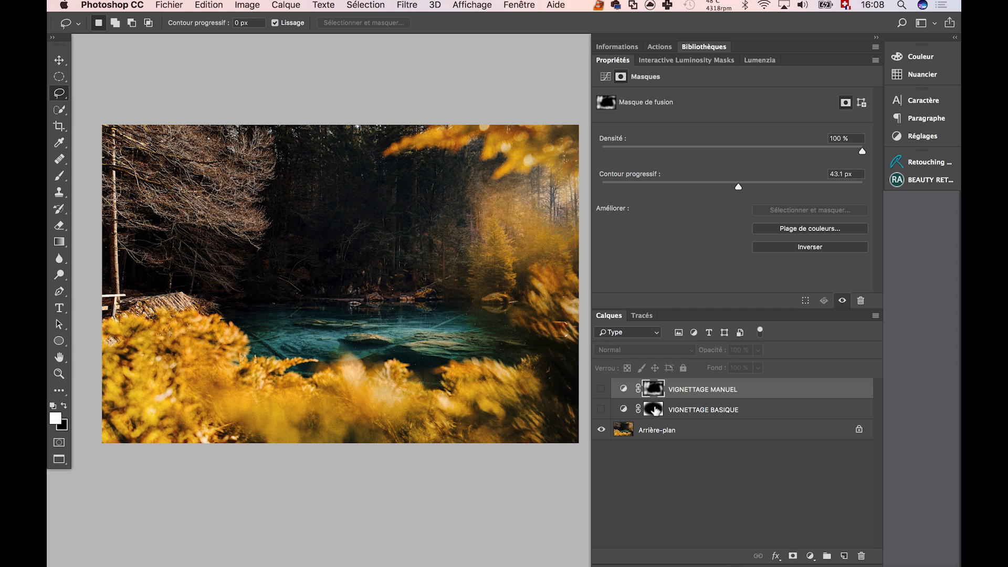
pyautogui.moveTo(258, 151)
pyautogui.mouseDown()
pyautogui.moveTo(200, 211)
pyautogui.moveTo(202, 296)
pyautogui.moveTo(289, 370)
pyautogui.moveTo(216, 250)
pyautogui.moveTo(234, 356)
pyautogui.moveTo(458, 367)
pyautogui.moveTo(494, 397)
pyautogui.moveTo(385, 389)
pyautogui.moveTo(510, 362)
pyautogui.moveTo(496, 292)
pyautogui.moveTo(575, 246)
pyautogui.moveTo(551, 176)
pyautogui.moveTo(496, 152)
pyautogui.moveTo(440, 137)
pyautogui.moveTo(256, 136)
pyautogui.moveTo(215, 202)
pyautogui.moveTo(193, 273)
pyautogui.moveTo(314, 384)
pyautogui.moveTo(462, 380)
pyautogui.moveTo(463, 335)
pyautogui.moveTo(545, 270)
pyautogui.moveTo(565, 234)
pyautogui.moveTo(461, 143)
pyautogui.mouseUp()
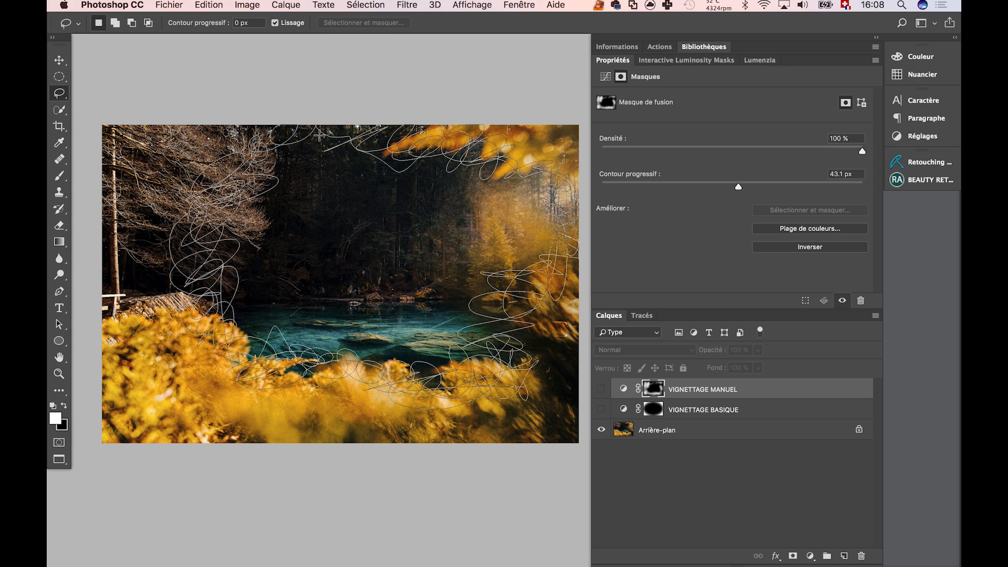
pyautogui.moveTo(522, 265); pyautogui.dragTo(280, 259)
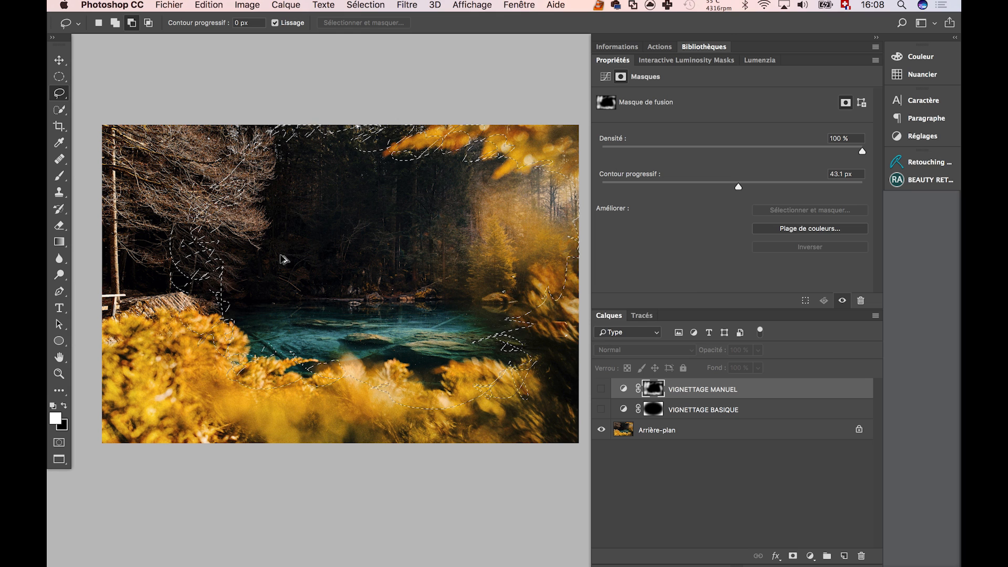
# Add a Curves adjustment layer named VIGNETTAGE PERSO masked by the lasso selection, and check its mask at full size
pyautogui.press('alt+super+m')
pyautogui.write('C')
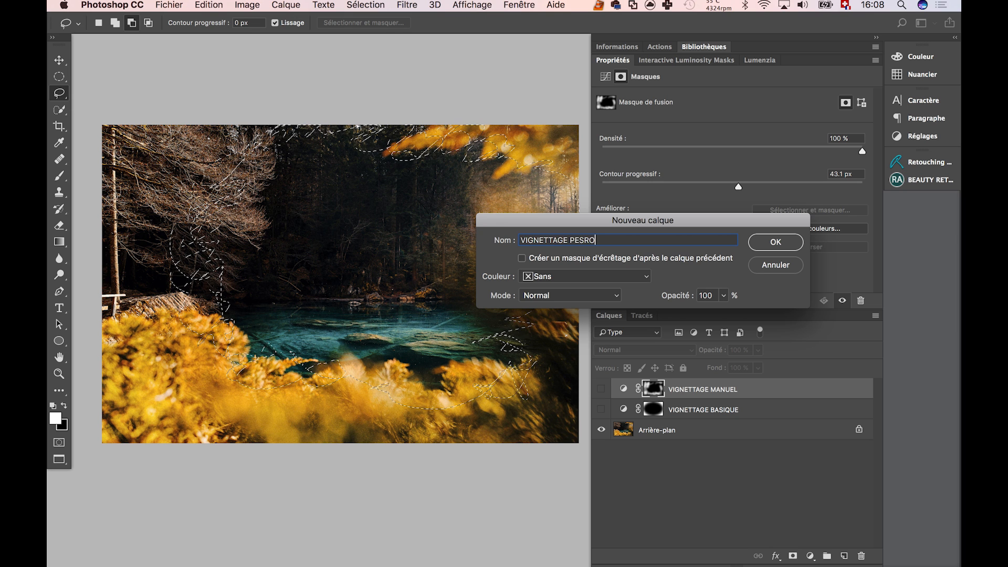
pyautogui.press('Return')
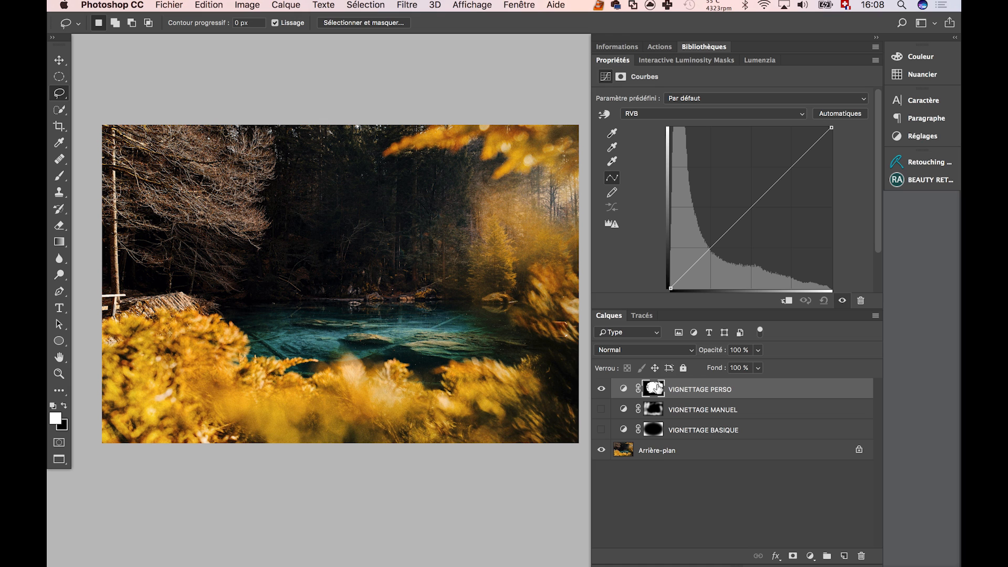
pyautogui.keyDown('alt'); pyautogui.click(656, 387); pyautogui.keyUp('alt')
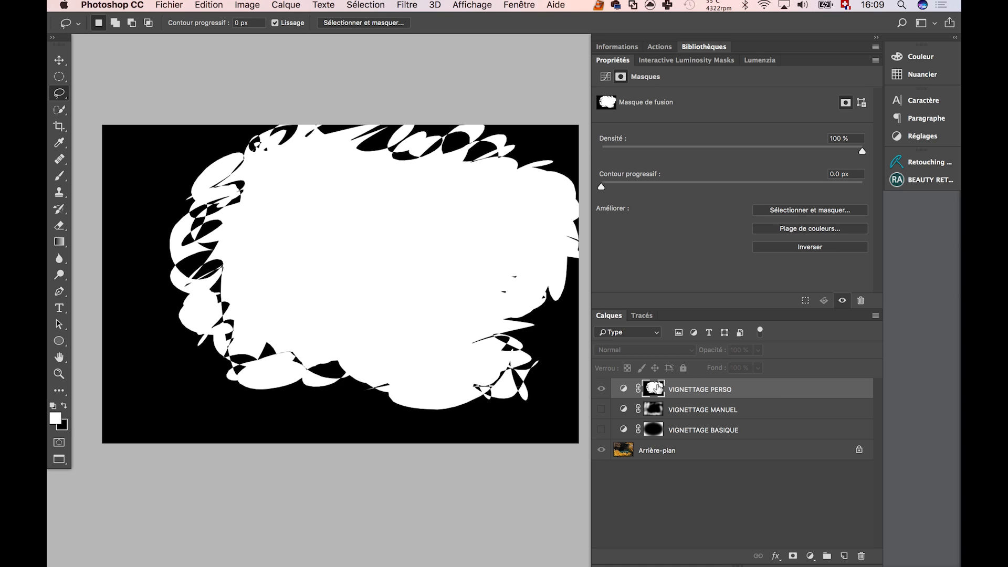
pyautogui.keyDown('alt'); pyautogui.click(657, 387); pyautogui.keyUp('alt')
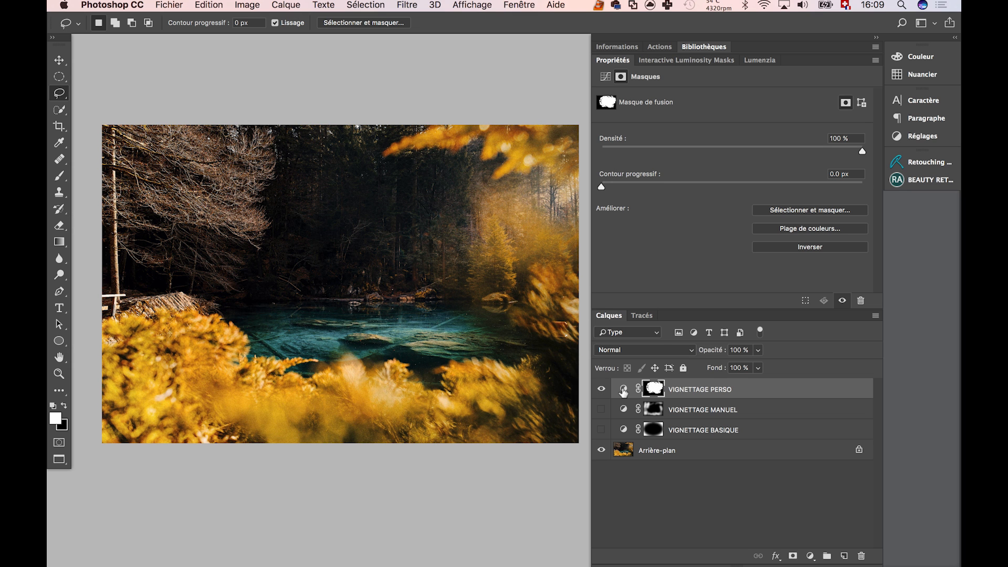
# Lower the midtones of the VIGNETTAGE PERSO curve to darken the masked area strongly
pyautogui.click(623, 389)
pyautogui.click(751, 211)
pyautogui.moveTo(751, 212); pyautogui.dragTo(765, 241)
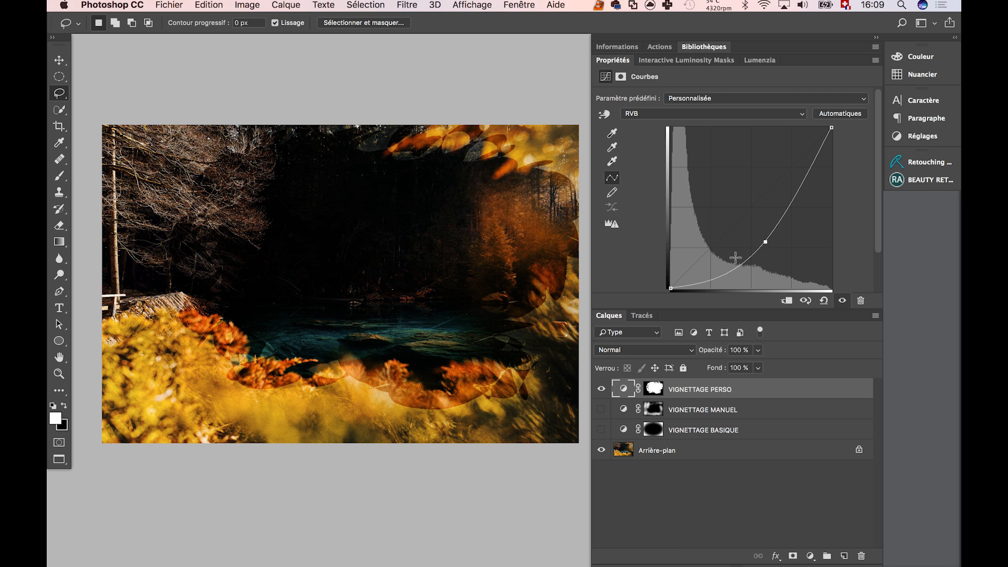
# Invert the VIGNETTAGE PERSO mask so the darkening affects the edges, and feather it to about 88.3 px
pyautogui.click(656, 393)
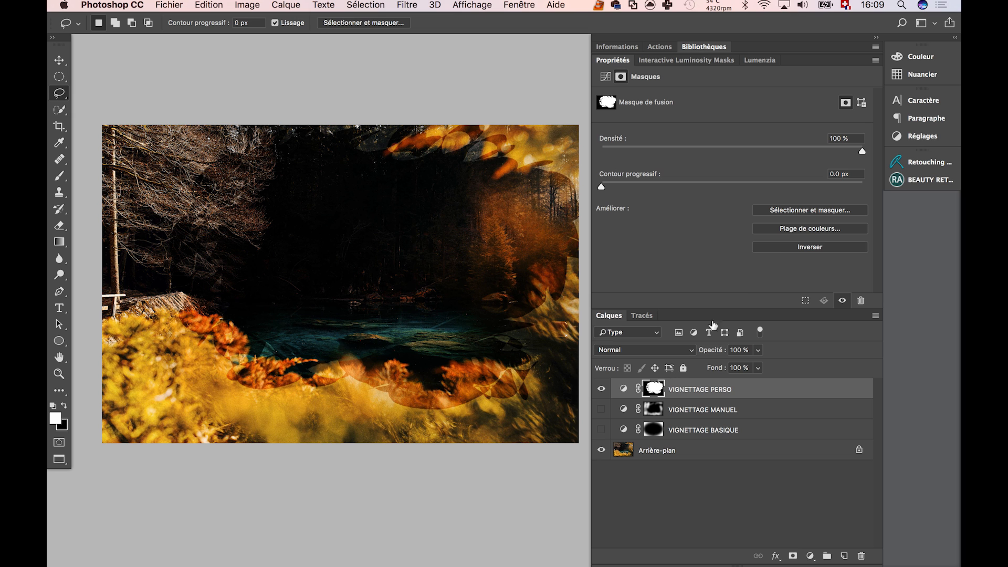
pyautogui.click(790, 250)
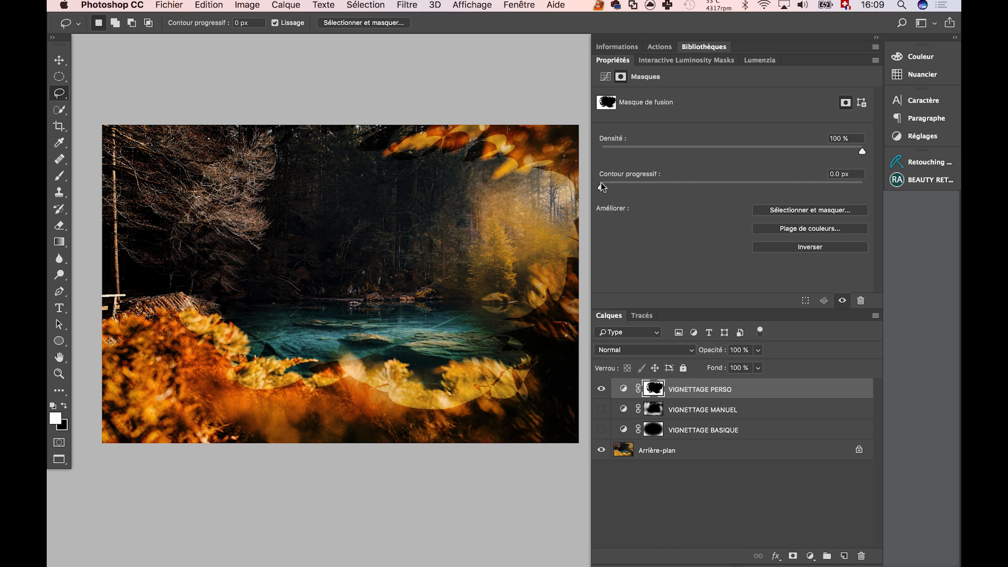
pyautogui.moveTo(602, 186); pyautogui.dragTo(763, 179)
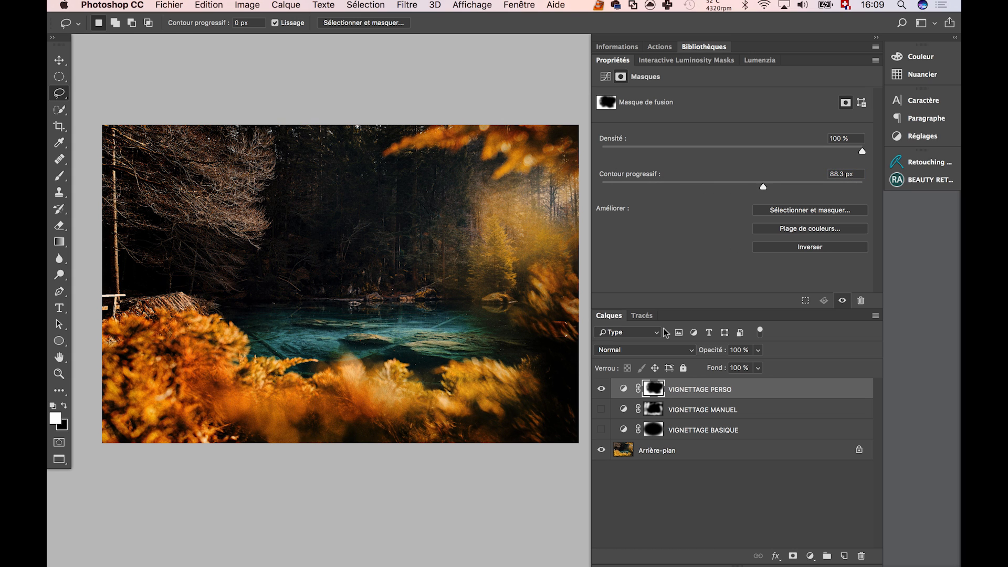
# Lower the VIGNETTAGE PERSO curve's midpoint slightly and reduce the layer's opacity to about 56%
pyautogui.click(624, 389)
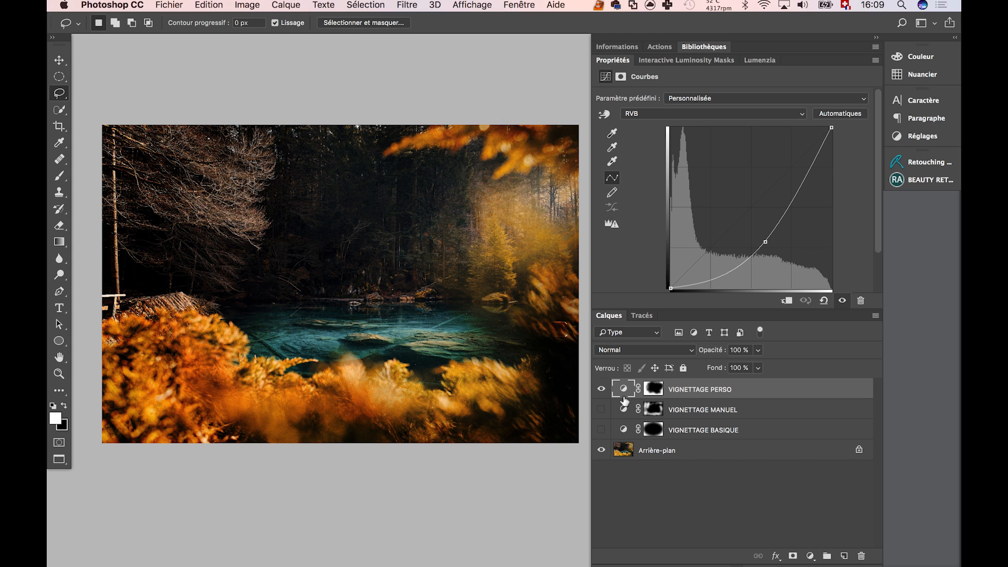
pyautogui.moveTo(764, 242)
pyautogui.mouseDown()
pyautogui.moveTo(751, 238)
pyautogui.moveTo(762, 244)
pyautogui.mouseUp()
pyautogui.moveTo(714, 354); pyautogui.dragTo(690, 354)
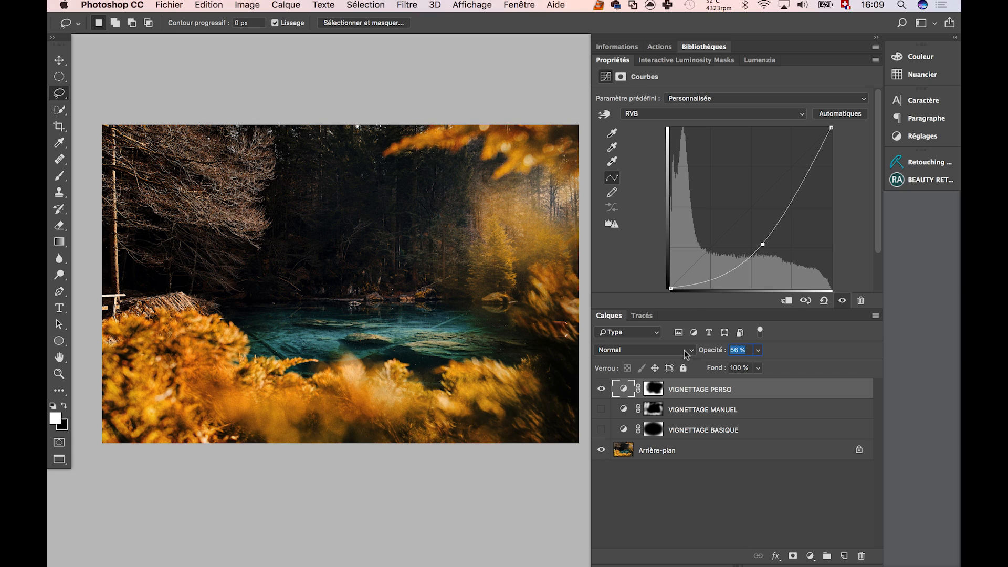